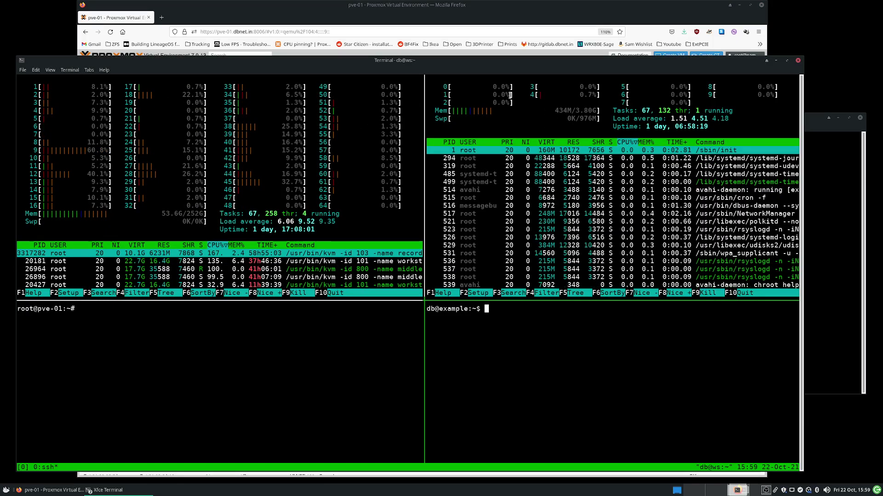
Run stress --cpu 10 in the example VM's shell to load its ten virtual cores.
{"action": "type", "text": "stress --cpu 10"}
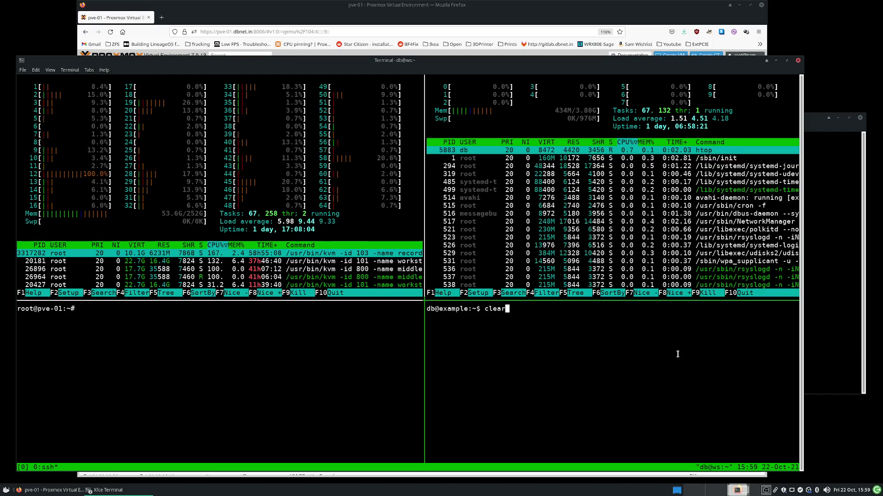
{"action": "key", "text": "Return"}
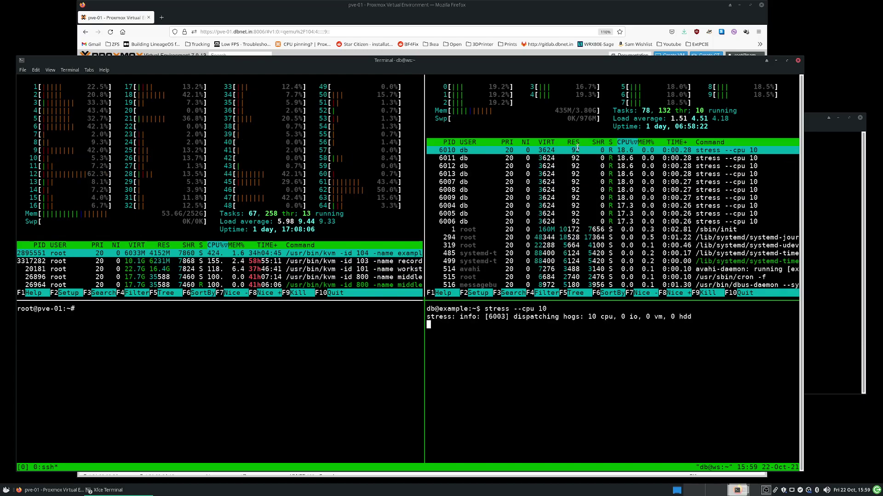
Recall the earlier taskset command for 104.pid in the pve-01 host shell and change its CPU list to 0-9.
{"action": "key", "text": "ctrl+b"}
{"action": "key", "text": "Left"}
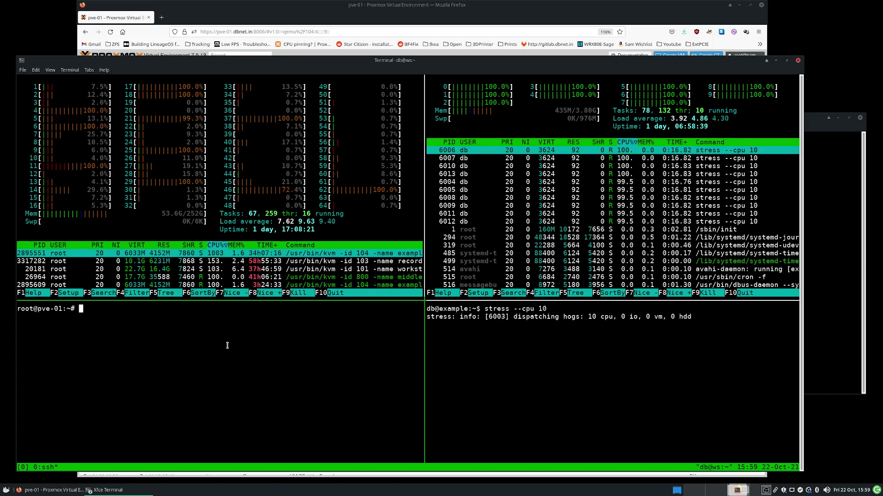
{"action": "key", "text": "Up"}
{"action": "key", "text": "Up"}
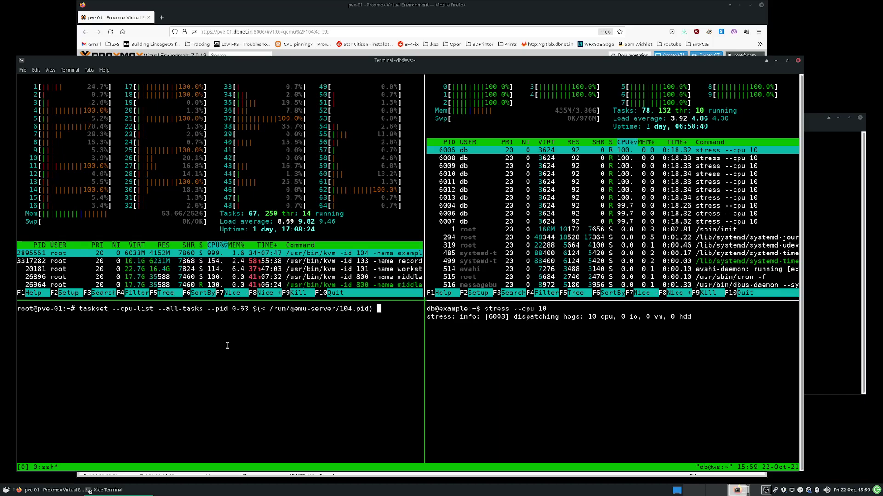
{"action": "key", "text": "ctrl+Left"}
{"action": "key", "text": "ctrl+Left"}
{"action": "key", "text": "ctrl+Left"}
{"action": "key", "text": "ctrl+Left"}
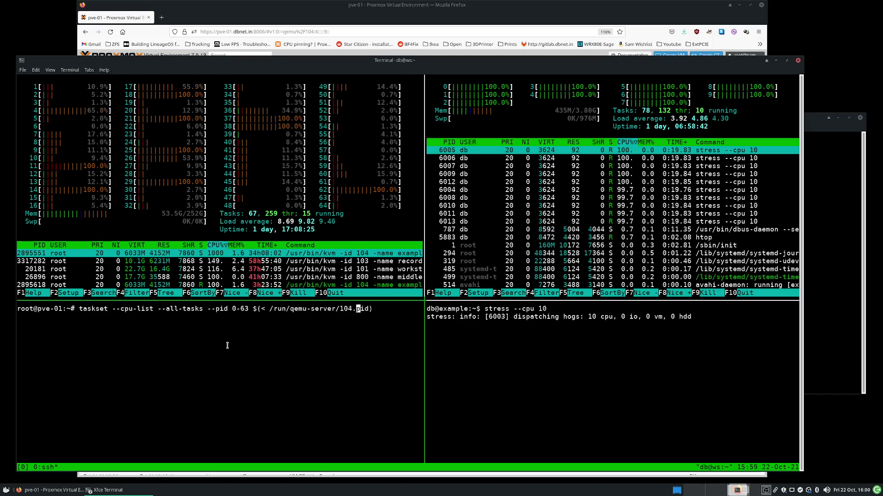
{"action": "key", "text": "ctrl+Left"}
{"action": "key", "text": "ctrl+Left"}
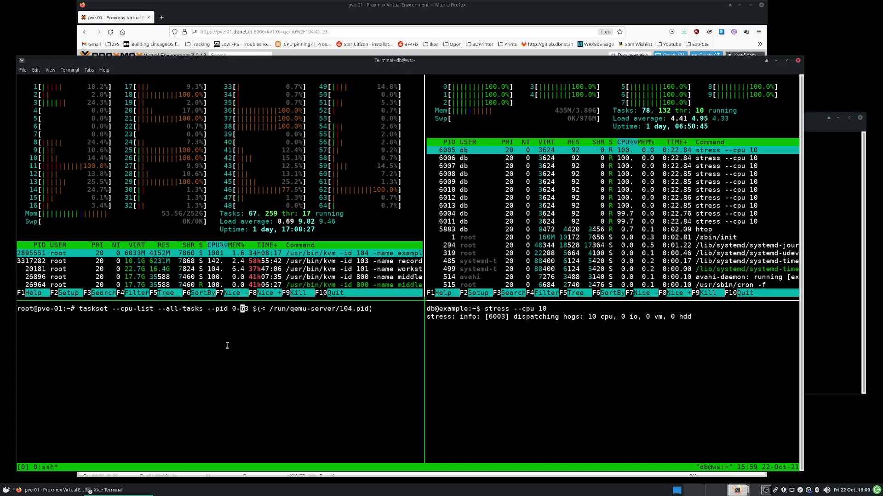
{"action": "key", "text": "Delete"}
{"action": "key", "text": "Delete"}
{"action": "type", "text": "9"}
Remove the trailing space from the edited taskset command and run it on the host.
{"action": "left_click_drag", "start_coordinate": [231, 308], "coordinate": [243, 308]}
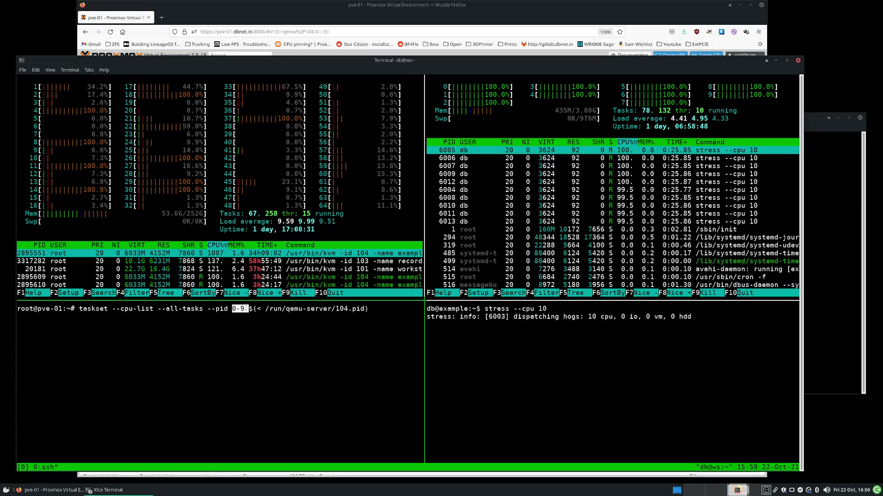
{"action": "left_click", "coordinate": [247, 309]}
{"action": "key", "text": "End"}
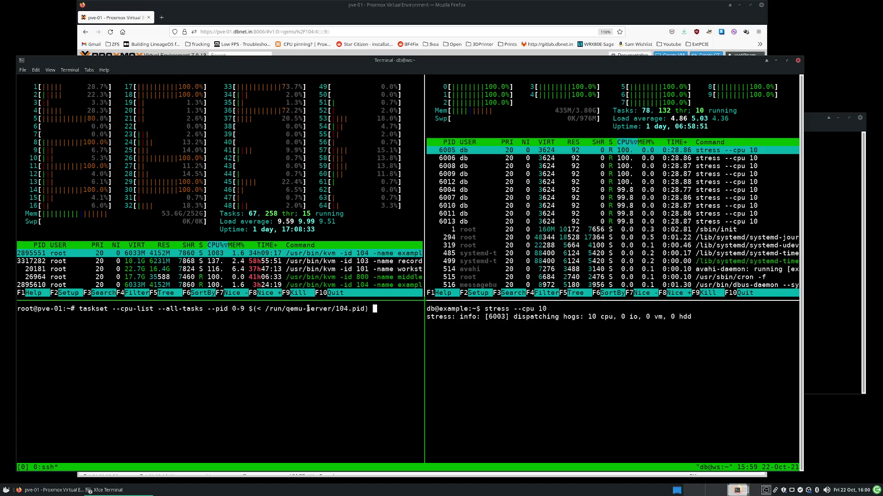
{"action": "key", "text": "BackSpace"}
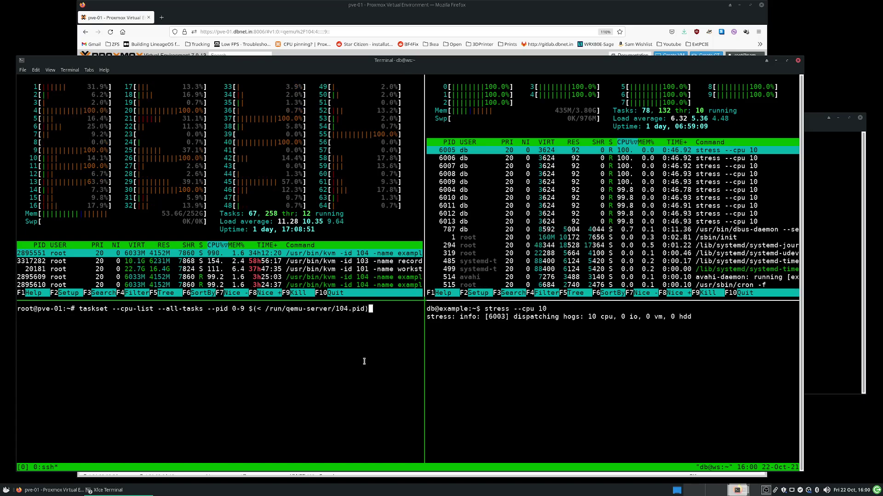
{"action": "key", "text": "Return"}
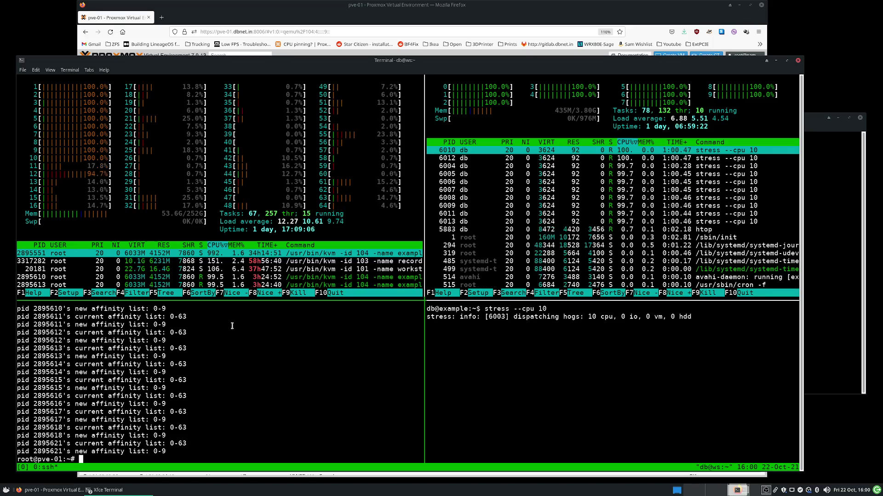
Switch to the Proxmox web interface and compare the hookscript option of VM 101 (workstation) with the options of VM 104 (example).
{"action": "left_click", "coordinate": [251, 9]}
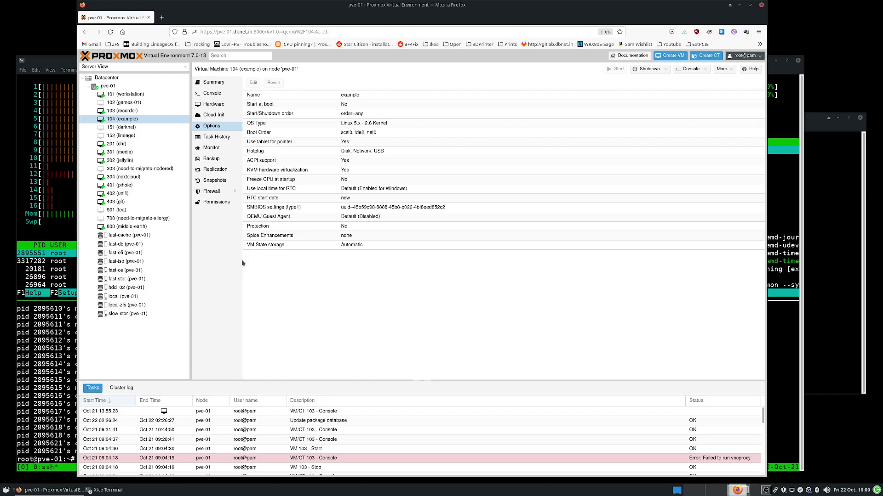
{"action": "left_click", "coordinate": [141, 98]}
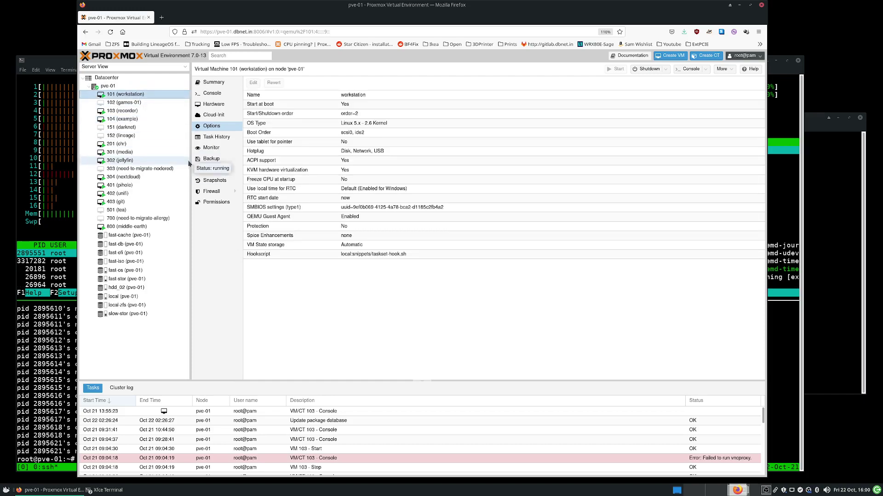
{"action": "left_click", "coordinate": [304, 258]}
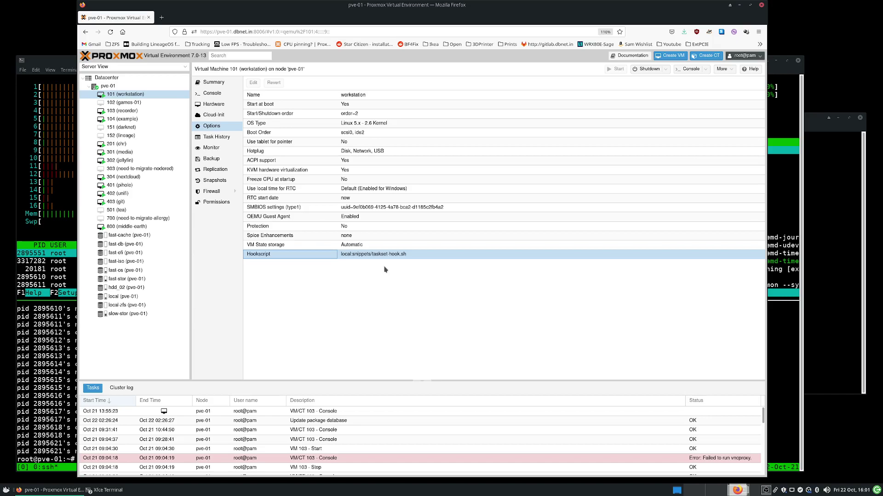
{"action": "left_click", "coordinate": [143, 120]}
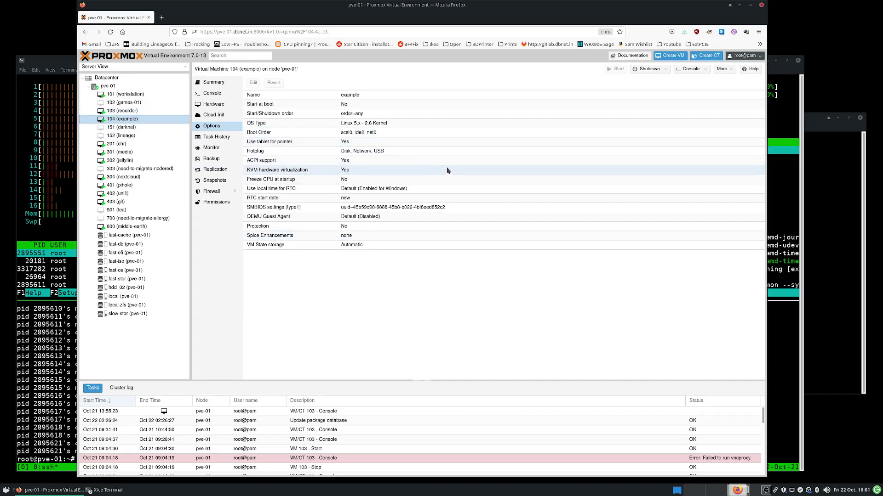
In a separate host terminal, open /etc/pve/qemu-server/104.conf in nano and uncomment the line hookscript: local:snippets/simple-taskset-hook.sh.
{"action": "key", "text": "ctrl+alt+t"}
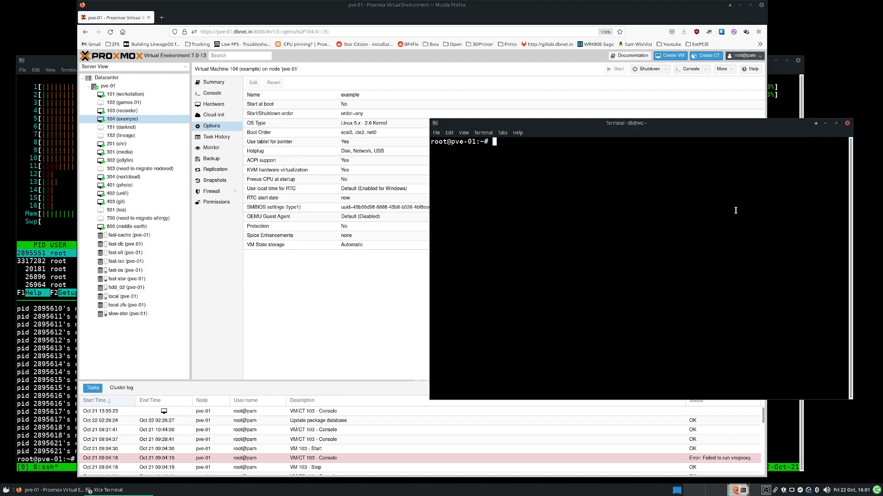
{"action": "type", "text": "nano /etc/pve/qemu-server/104.conf"}
{"action": "key", "text": "Return"}
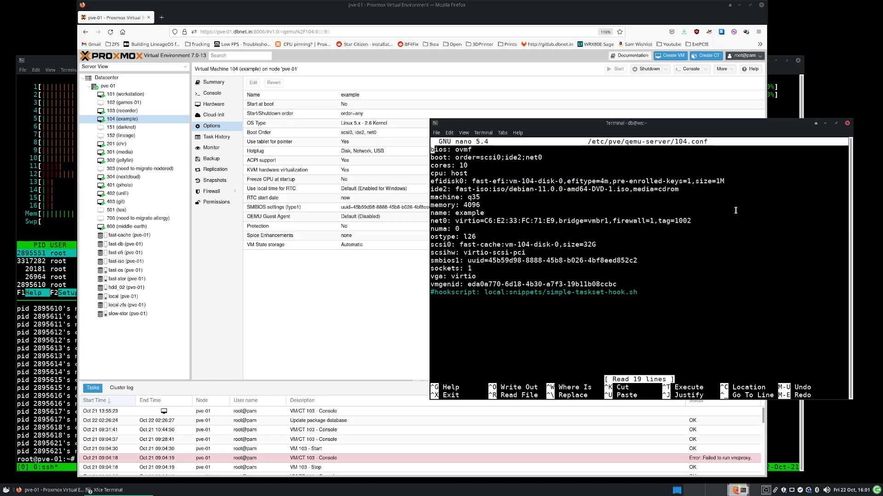
{"action": "key", "text": "Page_Down"}
{"action": "key", "text": "Up"}
{"action": "key", "text": "Delete"}
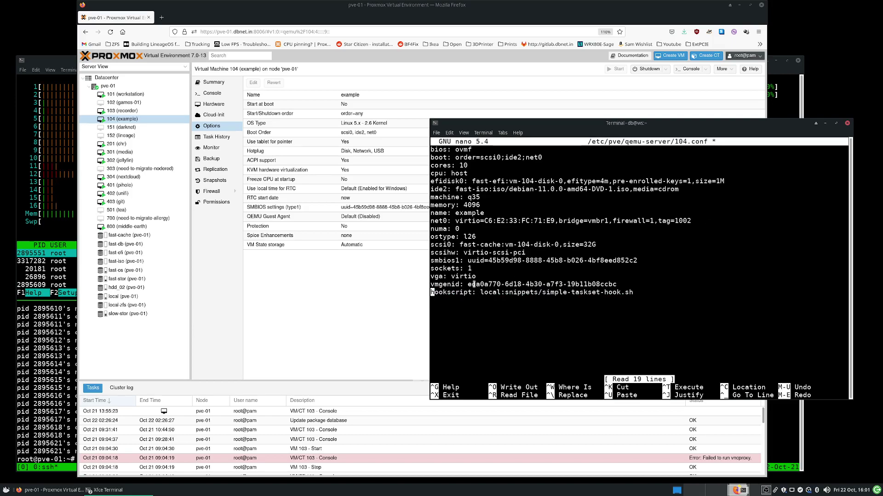
Save and close 104.conf, and check the hookscript option of VM 104 in the Proxmox web interface.
{"action": "left_click_drag", "start_coordinate": [481, 293], "coordinate": [502, 291]}
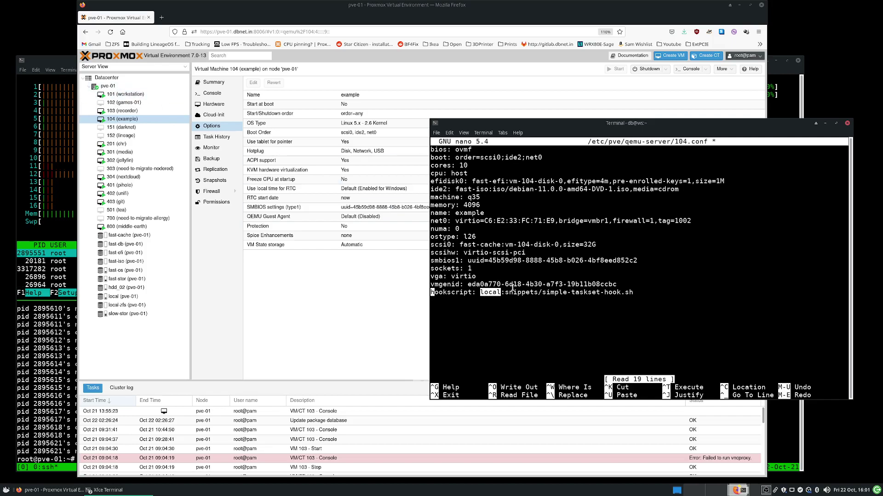
{"action": "left_click_drag", "start_coordinate": [503, 293], "coordinate": [638, 292]}
{"action": "left_click", "coordinate": [659, 294]}
{"action": "key", "text": "ctrl+x"}
{"action": "key", "text": "y"}
{"action": "key", "text": "Return"}
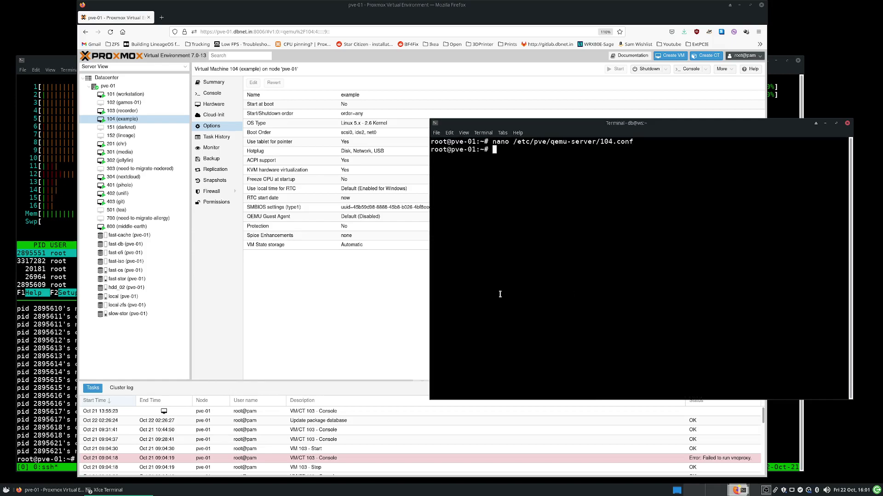
{"action": "left_click", "coordinate": [305, 260]}
{"action": "left_click", "coordinate": [305, 257]}
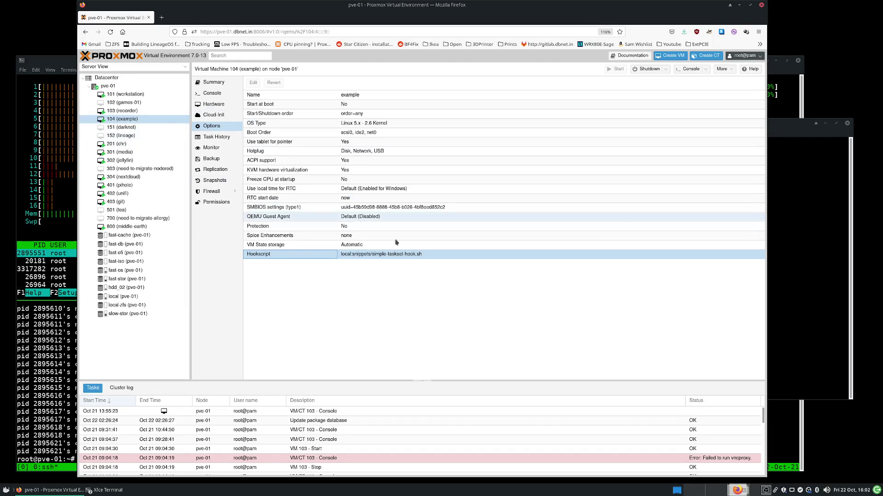
Return to the terminal, change to /var/lib/vz and list its contents with ls -hal.
{"action": "left_click", "coordinate": [809, 287]}
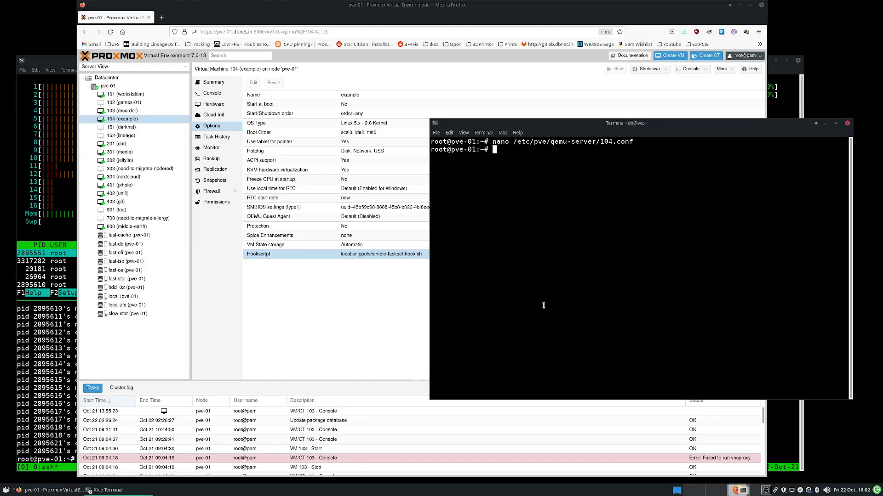
{"action": "type", "text": "cd /var/lib/vz"}
{"action": "key", "text": "Return"}
{"action": "type", "text": "ls -hal"}
{"action": "key", "text": "Return"}
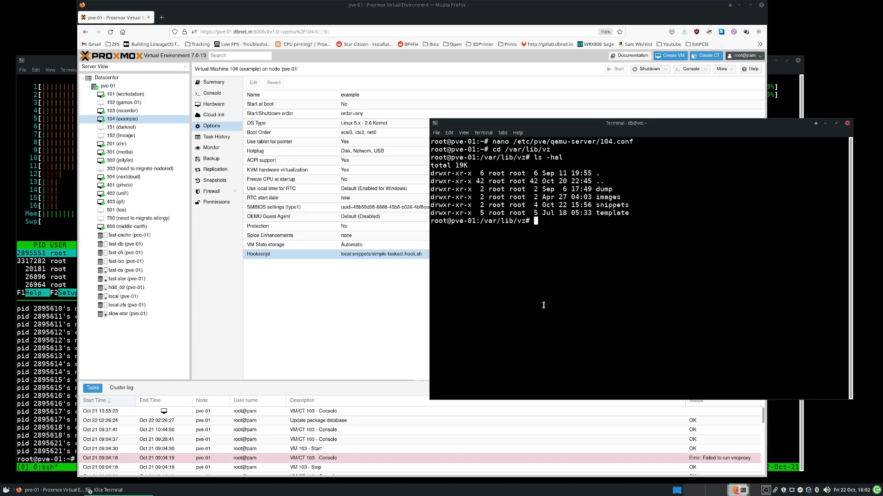
{"action": "double_click", "coordinate": [603, 189]}
{"action": "double_click", "coordinate": [607, 196]}
{"action": "double_click", "coordinate": [618, 213]}
{"action": "left_click", "coordinate": [626, 212]}
{"action": "double_click", "coordinate": [617, 205]}
{"action": "left_click", "coordinate": [654, 257]}
Change into the snippets directory and list its files.
{"action": "type", "text": "cd sn"}
{"action": "key", "text": "Tab"}
{"action": "key", "text": "Return"}
{"action": "type", "text": "l"}
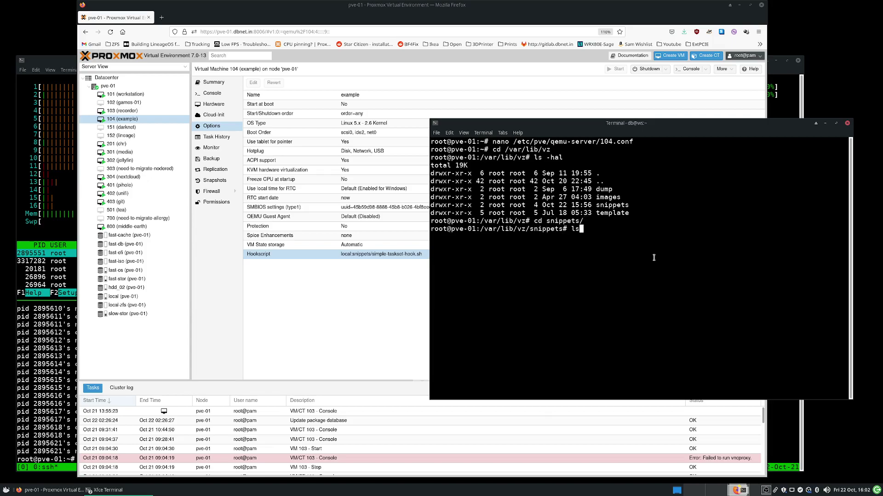
{"action": "type", "text": "s"}
{"action": "key", "text": "Return"}
Open simple-taskset-hook.sh in nano and review the vmid and phase variable assignments.
{"action": "type", "text": "nano simple-taskset-hook.sh"}
{"action": "key", "text": "Tab"}
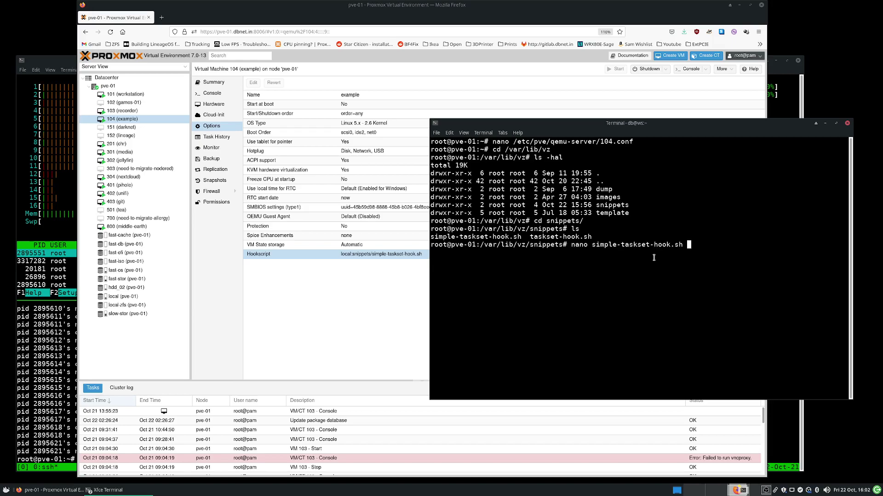
{"action": "key", "text": "Return"}
{"action": "left_click_drag", "start_coordinate": [478, 164], "coordinate": [507, 209]}
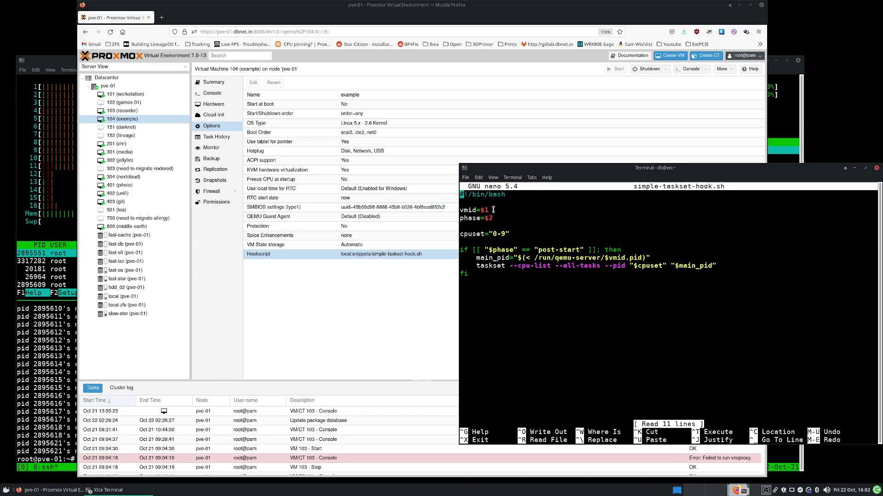
{"action": "left_click_drag", "start_coordinate": [492, 212], "coordinate": [457, 218]}
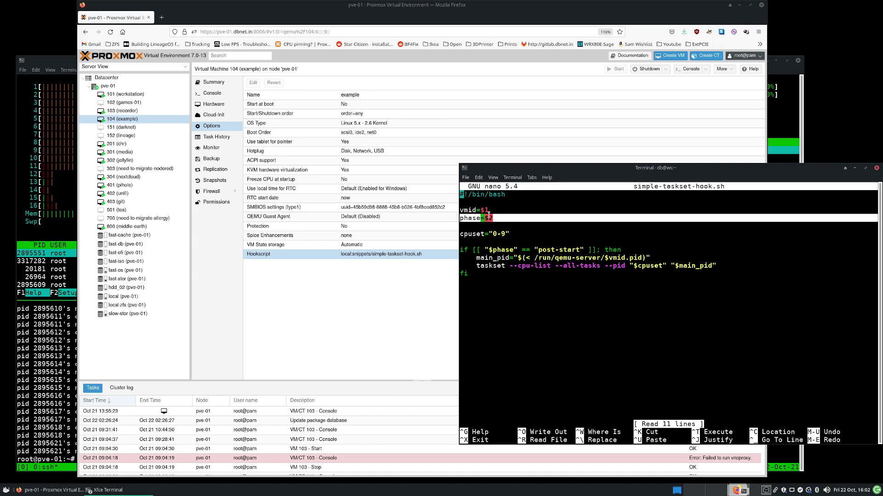
{"action": "left_click", "coordinate": [503, 224]}
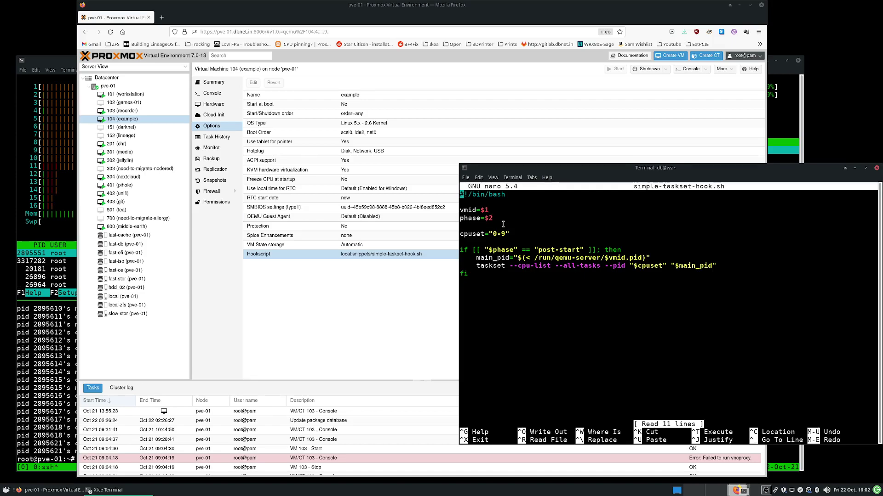
Examine the script's post-start condition, main_pid assignment, taskset command and cpuset line, and exit nano without editing.
{"action": "left_click_drag", "start_coordinate": [462, 251], "coordinate": [581, 249]}
{"action": "left_click", "coordinate": [540, 250]}
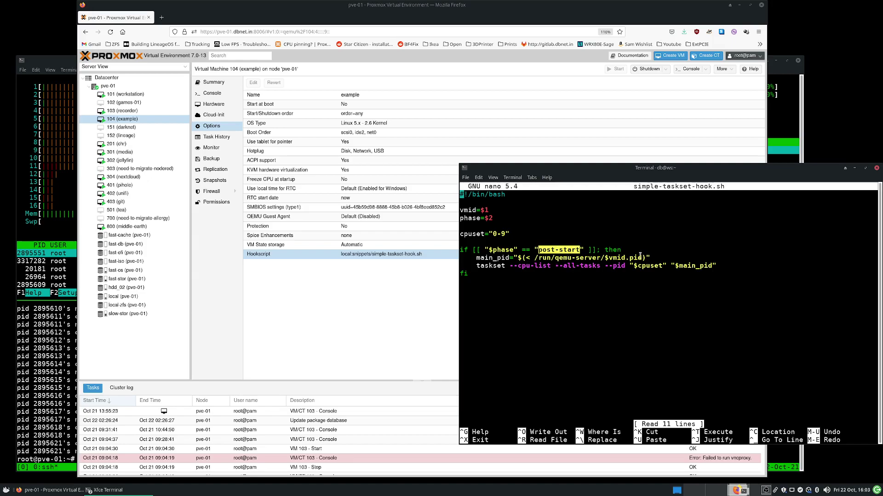
{"action": "triple_click", "coordinate": [657, 255]}
{"action": "left_click", "coordinate": [640, 249]}
{"action": "left_click_drag", "start_coordinate": [580, 250], "coordinate": [538, 253]}
{"action": "double_click", "coordinate": [499, 261]}
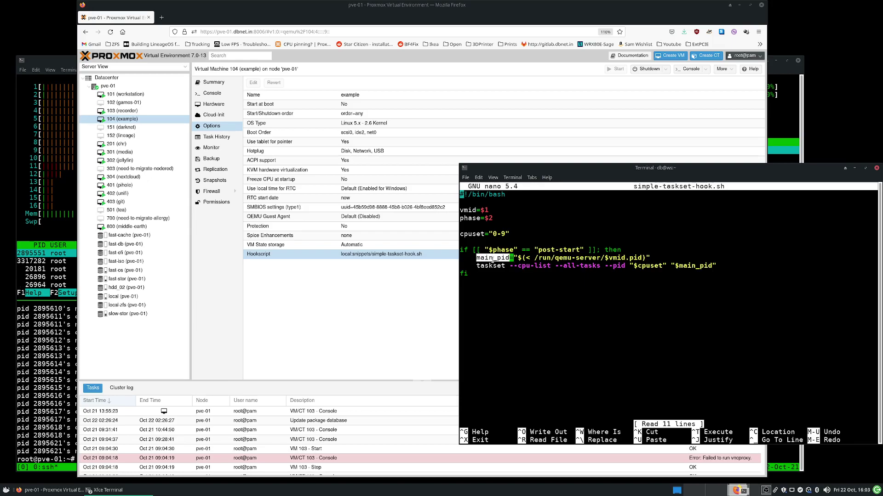
{"action": "left_click_drag", "start_coordinate": [478, 267], "coordinate": [580, 266]}
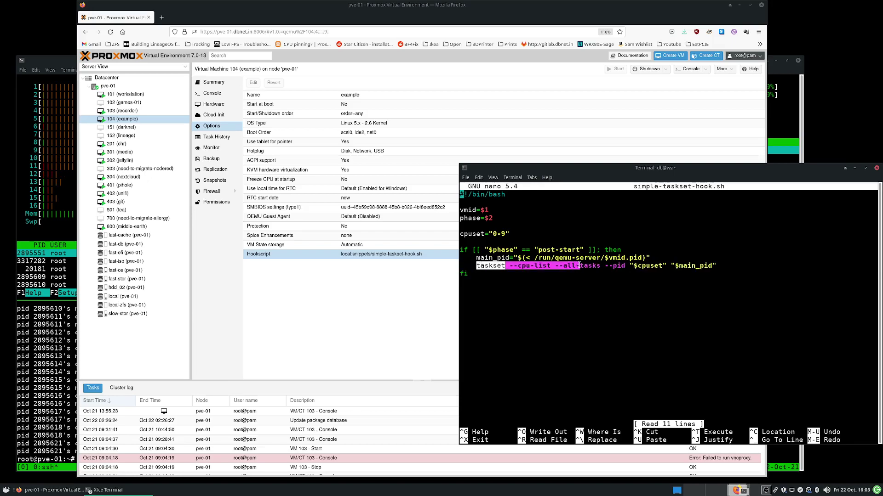
{"action": "left_click", "coordinate": [626, 261]}
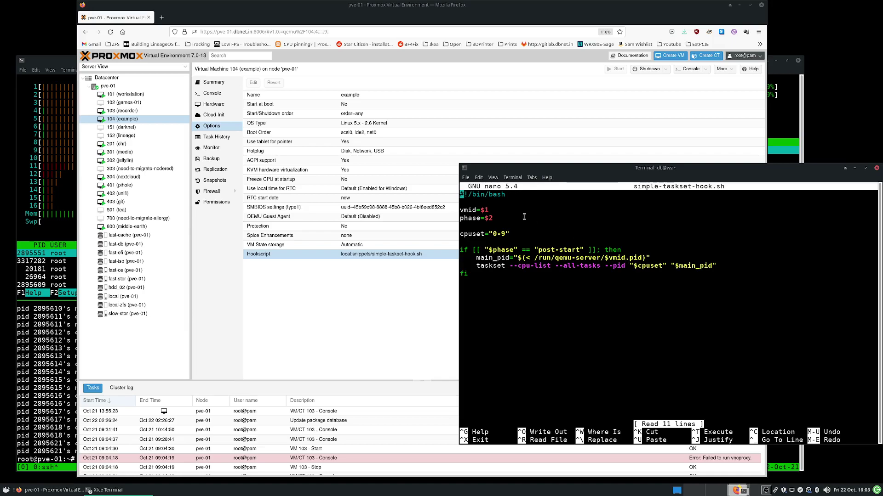
{"action": "left_click", "coordinate": [539, 226]}
{"action": "key", "text": "Down"}
{"action": "key", "text": "ctrl+x"}
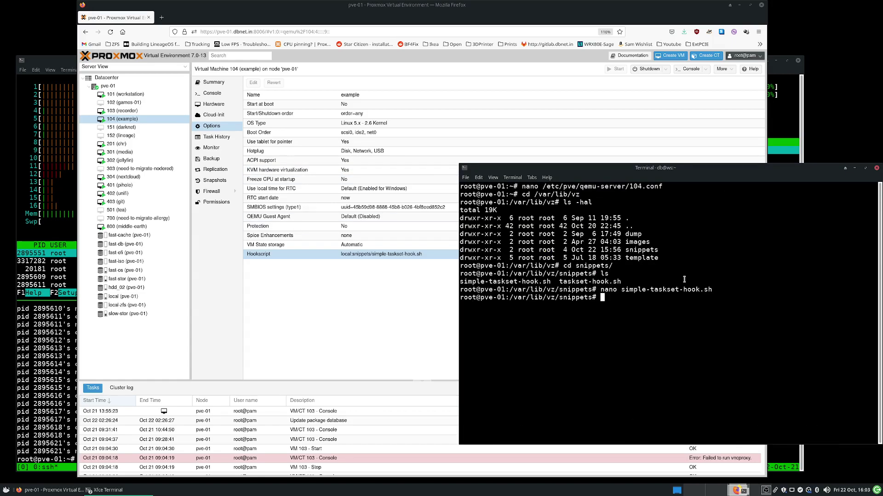
Make simple-taskset-hook.sh executable with chmod +x.
{"action": "type", "text": "chmod +x s"}
{"action": "key", "text": "Tab"}
{"action": "key", "text": "Return"}
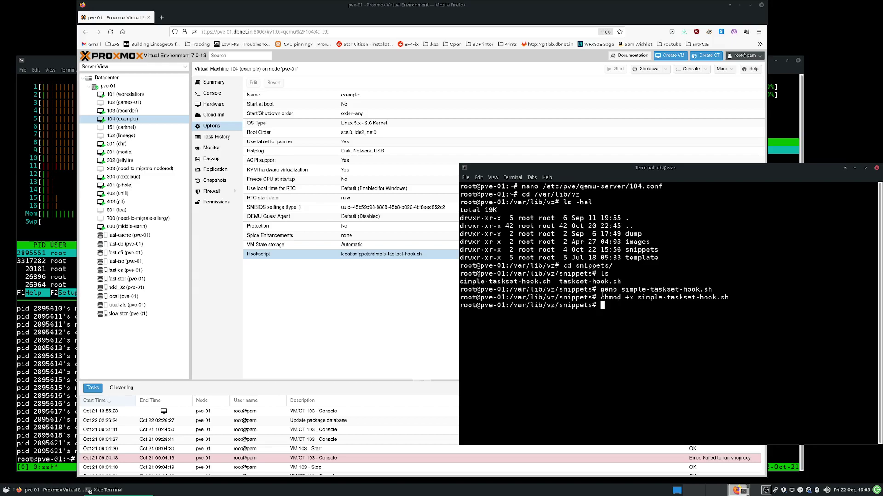
{"action": "left_click_drag", "start_coordinate": [637, 298], "coordinate": [730, 298]}
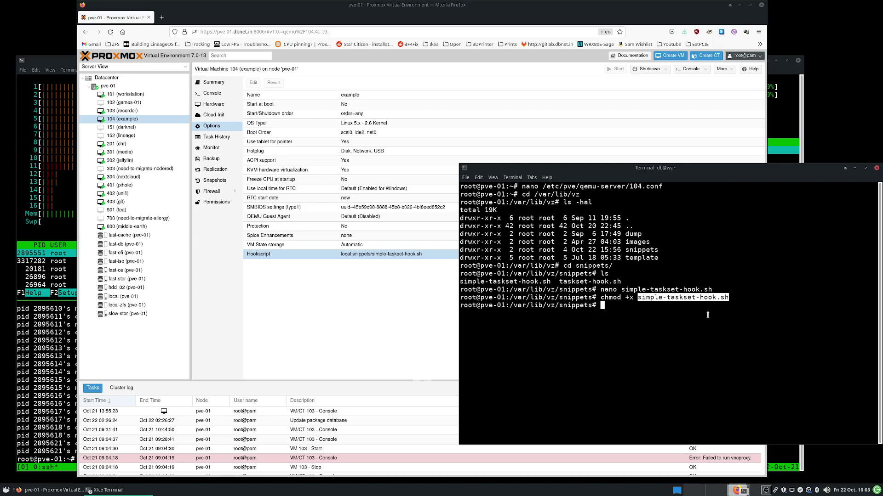
{"action": "left_click", "coordinate": [709, 304]}
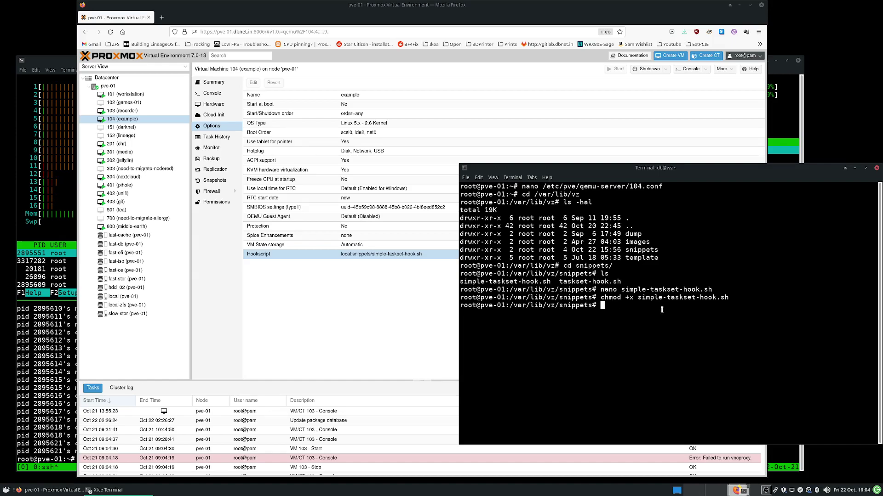
Open taskset-hook.sh in nano and review the condition that checks for a $vmid.cpuset file and its cpuset assignment.
{"action": "type", "text": "nano tas"}
{"action": "key", "text": "Tab"}
{"action": "key", "text": "Return"}
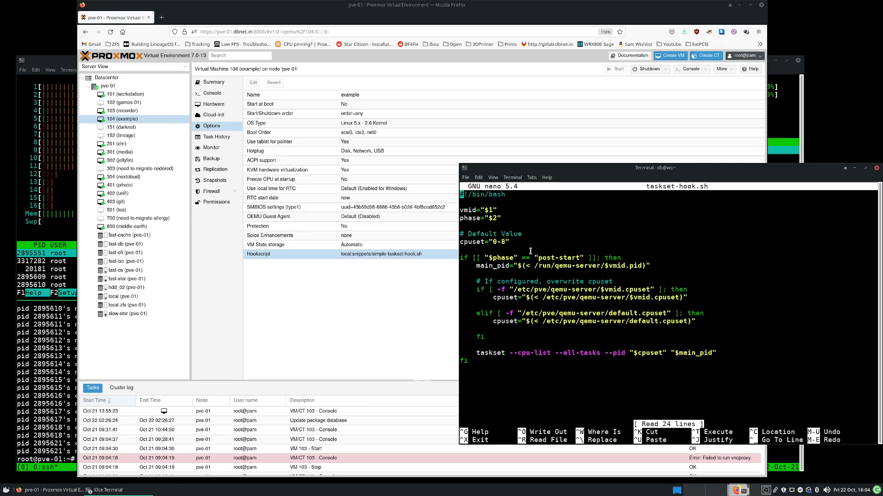
{"action": "key", "text": "Down"}
{"action": "key", "text": "Down"}
{"action": "key", "text": "Down"}
{"action": "key", "text": "Down"}
{"action": "key", "text": "Down"}
{"action": "key", "text": "Down"}
{"action": "key", "text": "Down"}
{"action": "key", "text": "Down"}
{"action": "key", "text": "Down"}
{"action": "key", "text": "Down"}
{"action": "key", "text": "Down"}
{"action": "left_click_drag", "start_coordinate": [513, 290], "coordinate": [652, 290]}
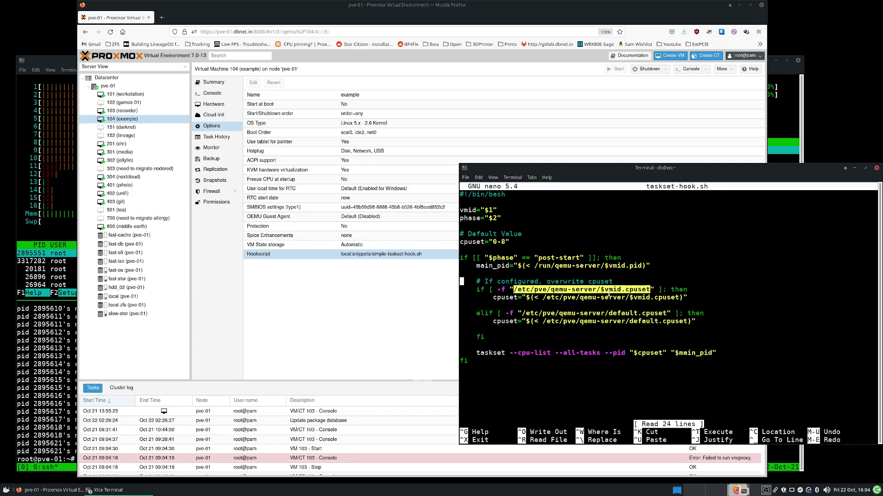
{"action": "double_click", "coordinate": [504, 298]}
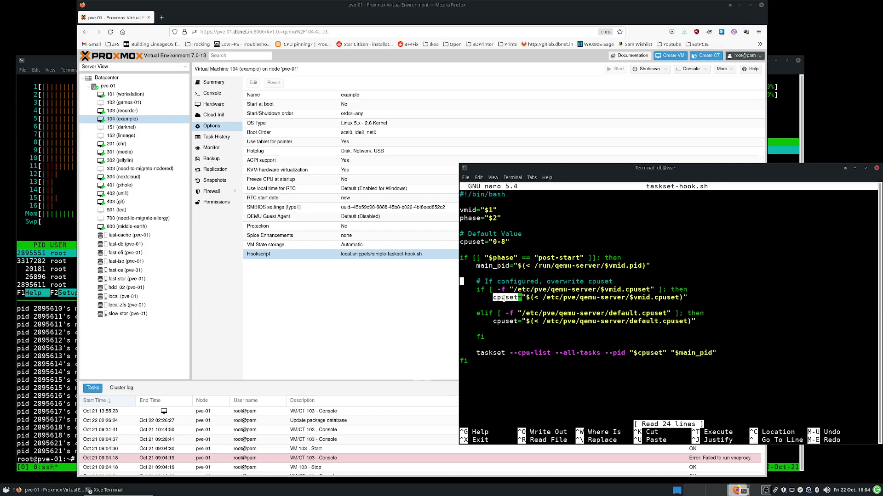
Examine the script's default cpuset assignment and how the taskset command uses the $cpuset variable.
{"action": "key", "text": "Up"}
{"action": "key", "text": "Up"}
{"action": "key", "text": "Up"}
{"action": "left_click_drag", "start_coordinate": [509, 241], "coordinate": [460, 242]}
{"action": "key", "text": "Down"}
{"action": "key", "text": "Down"}
{"action": "key", "text": "Down"}
{"action": "key", "text": "Down"}
{"action": "key", "text": "Down"}
{"action": "key", "text": "Down"}
{"action": "key", "text": "Down"}
{"action": "key", "text": "Down"}
{"action": "key", "text": "Down"}
{"action": "key", "text": "Down"}
{"action": "key", "text": "Down"}
{"action": "left_click_drag", "start_coordinate": [477, 354], "coordinate": [667, 353]}
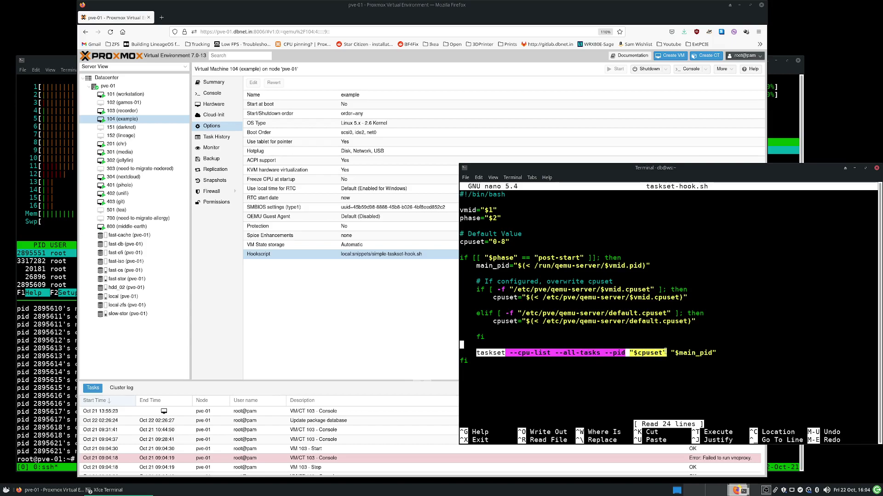
{"action": "left_click_drag", "start_coordinate": [486, 242], "coordinate": [459, 242]}
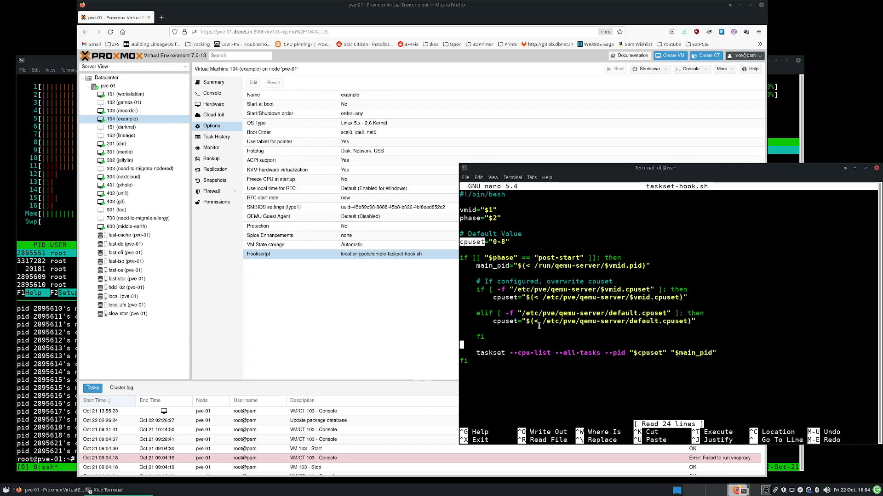
{"action": "left_click", "coordinate": [474, 356]}
{"action": "left_click_drag", "start_coordinate": [638, 353], "coordinate": [664, 353]}
{"action": "left_click", "coordinate": [634, 325]}
Examine the parts of the /etc/pve/qemu-server/$vmid.cpuset path in the script's if condition and cpuset assignment.
{"action": "key", "text": "Up"}
{"action": "key", "text": "Up"}
{"action": "key", "text": "Up"}
{"action": "key", "text": "Up"}
{"action": "key", "text": "Up"}
{"action": "key", "text": "Up"}
{"action": "key", "text": "Up"}
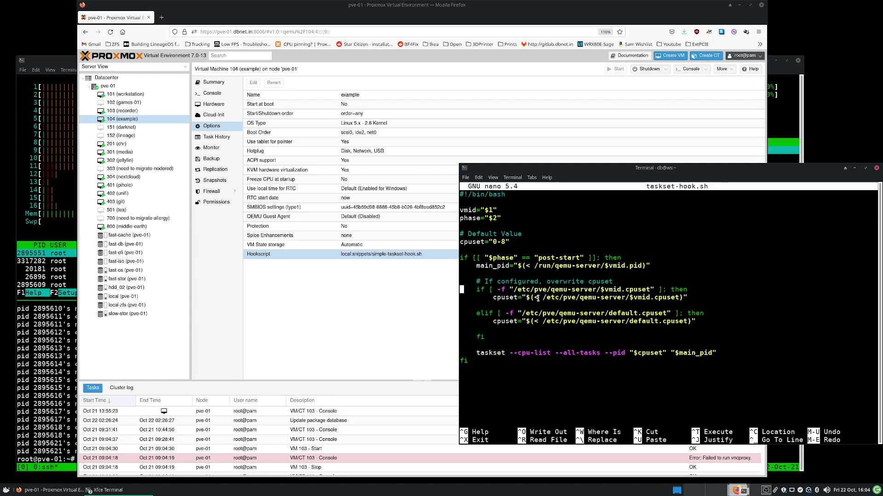
{"action": "left_click_drag", "start_coordinate": [515, 289], "coordinate": [602, 289]}
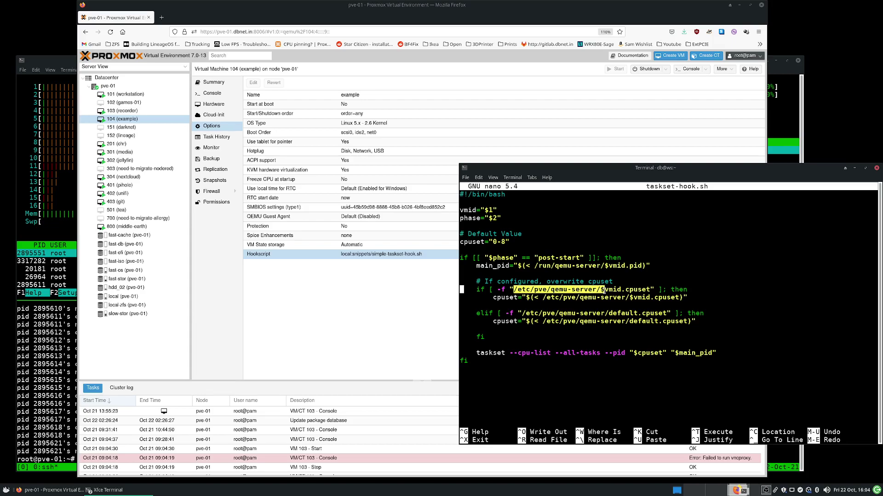
{"action": "left_click", "coordinate": [607, 291]}
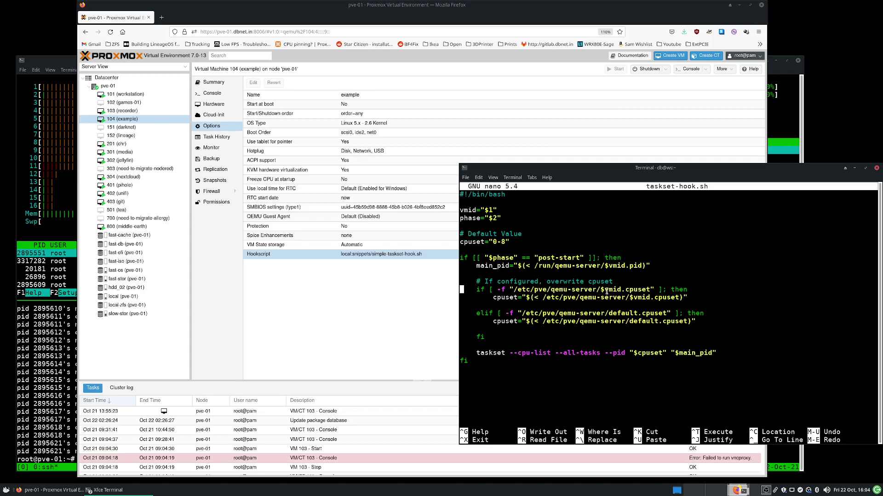
{"action": "left_click_drag", "start_coordinate": [601, 290], "coordinate": [626, 291]}
{"action": "left_click", "coordinate": [633, 289]}
{"action": "left_click_drag", "start_coordinate": [626, 290], "coordinate": [651, 292]}
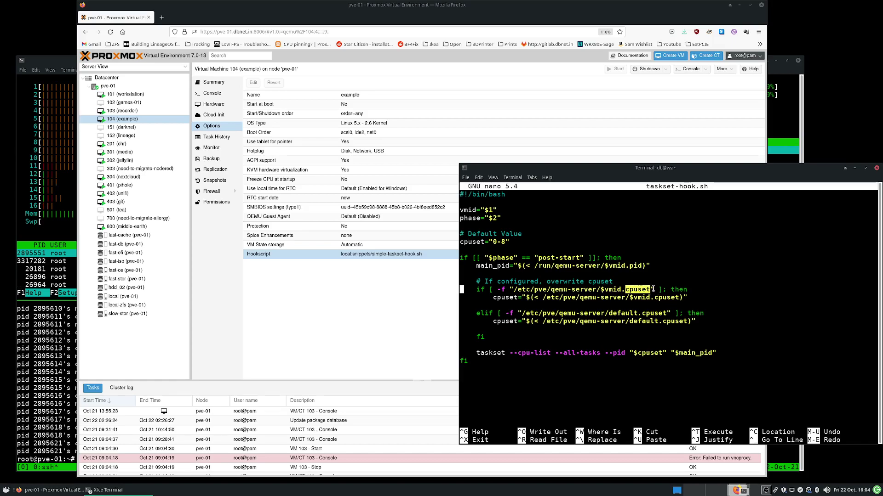
{"action": "left_click_drag", "start_coordinate": [545, 299], "coordinate": [639, 298]}
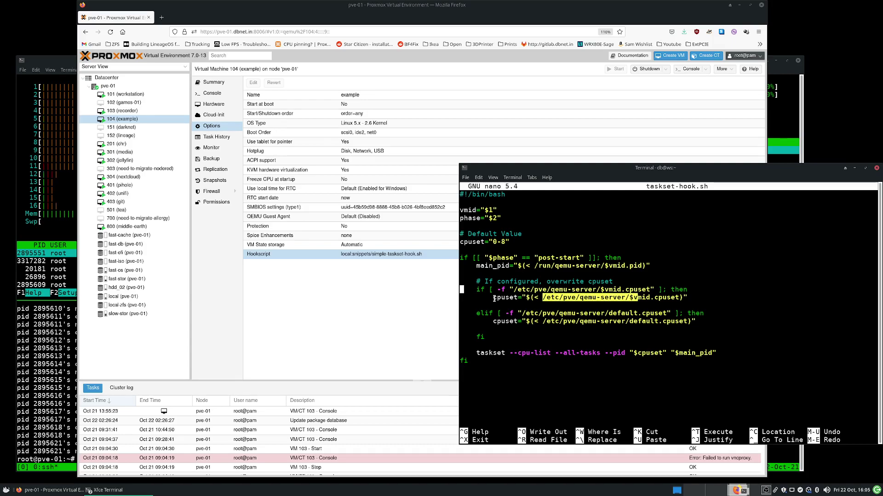
{"action": "left_click_drag", "start_coordinate": [621, 290], "coordinate": [600, 290]}
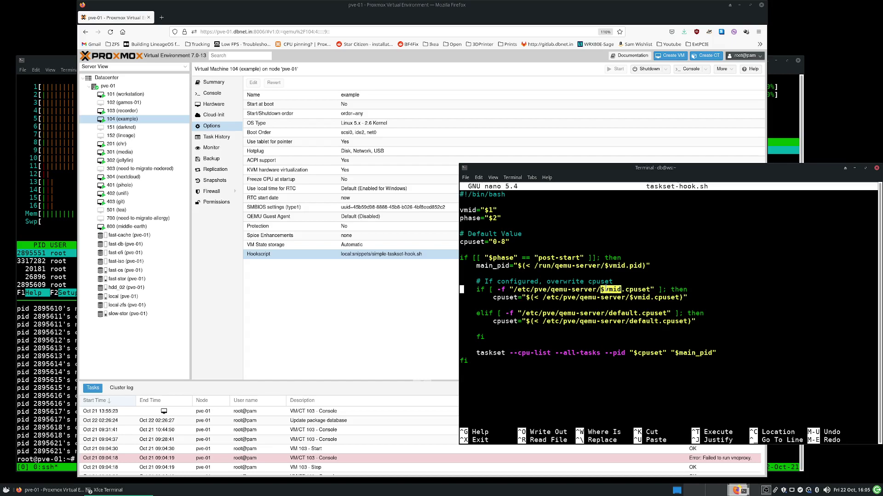
Review the elif branch that reads /etc/pve/qemu-server/default.cpuset, and exit nano without editing.
{"action": "key", "text": "Down"}
{"action": "key", "text": "Down"}
{"action": "key", "text": "Down"}
{"action": "left_click_drag", "start_coordinate": [612, 314], "coordinate": [691, 321]}
{"action": "double_click", "coordinate": [497, 322]}
{"action": "left_click", "coordinate": [765, 312]}
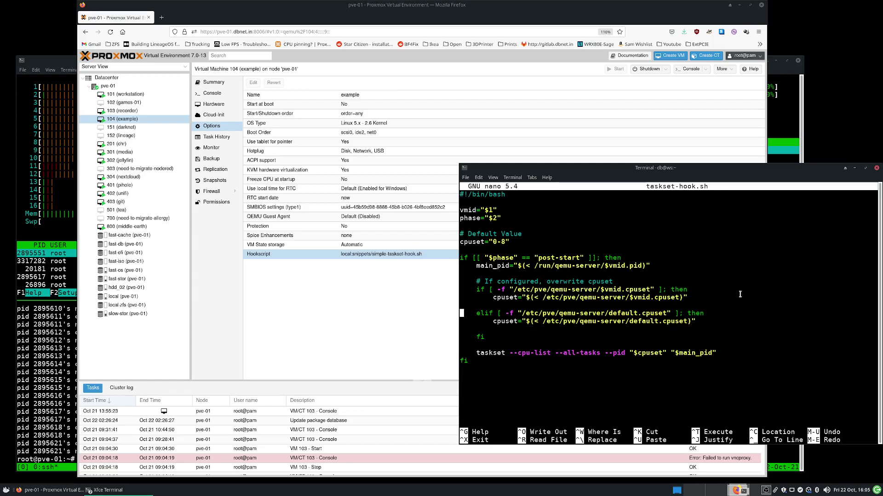
{"action": "key", "text": "ctrl+x"}
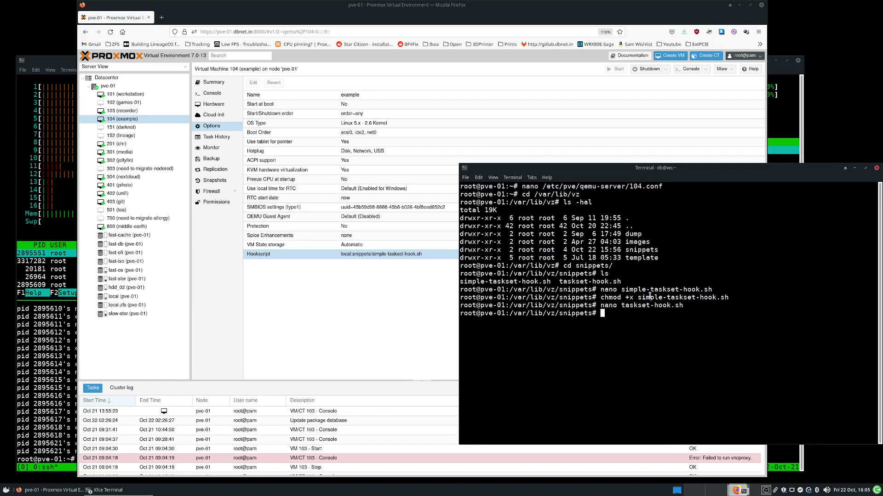
Change into /etc/pve/qemu-server, list its files and check the default.cpuset, 101.cpuset and 152.cpuset entries.
{"action": "type", "text": "cd /etc/pve/qemu-server"}
{"action": "key", "text": "Return"}
{"action": "type", "text": "ls"}
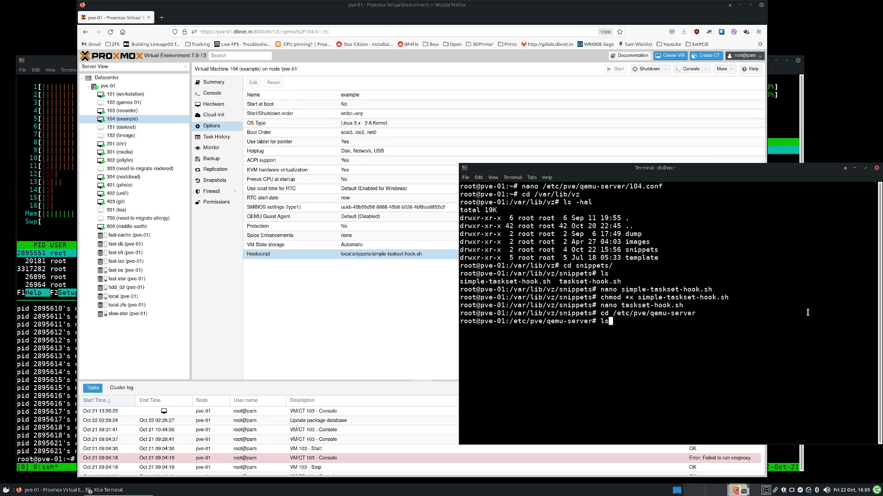
{"action": "key", "text": "Return"}
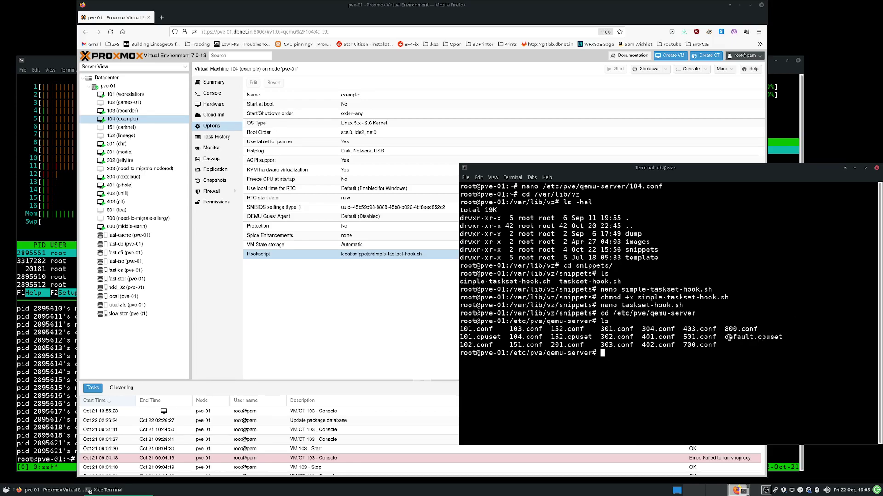
{"action": "left_click_drag", "start_coordinate": [726, 338], "coordinate": [782, 338]}
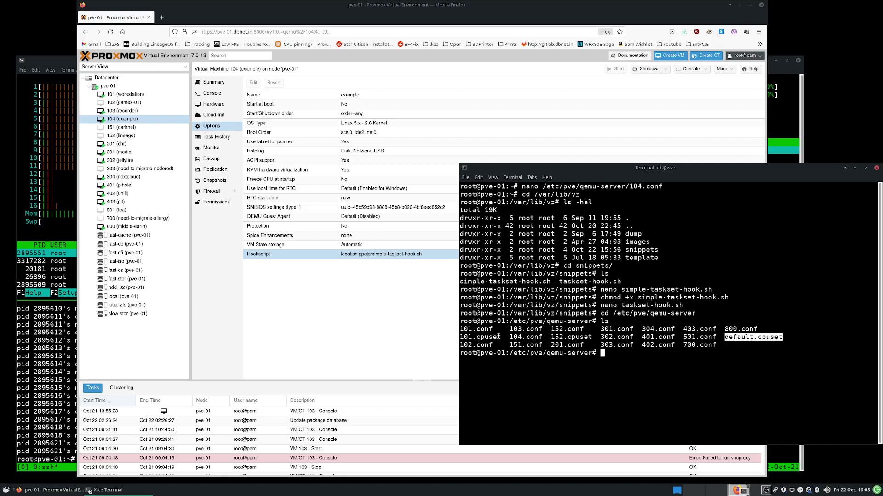
{"action": "left_click_drag", "start_coordinate": [501, 338], "coordinate": [459, 338]}
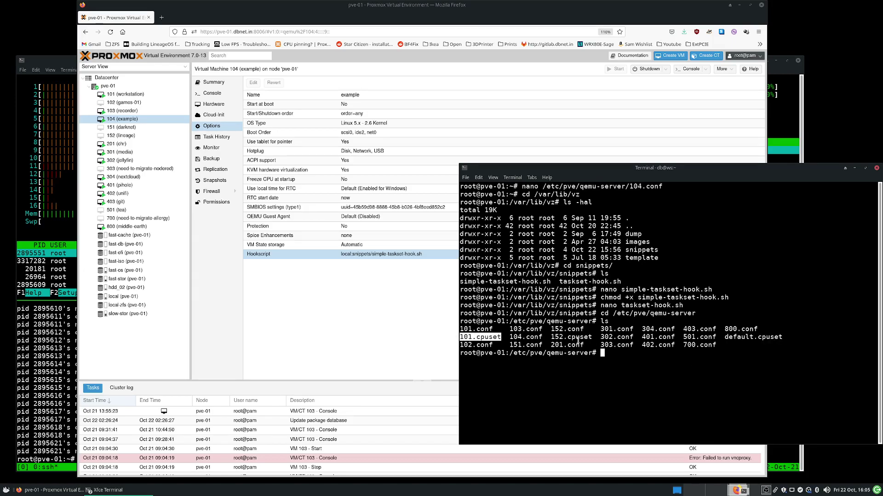
{"action": "left_click_drag", "start_coordinate": [593, 339], "coordinate": [551, 339]}
{"action": "left_click", "coordinate": [658, 344]}
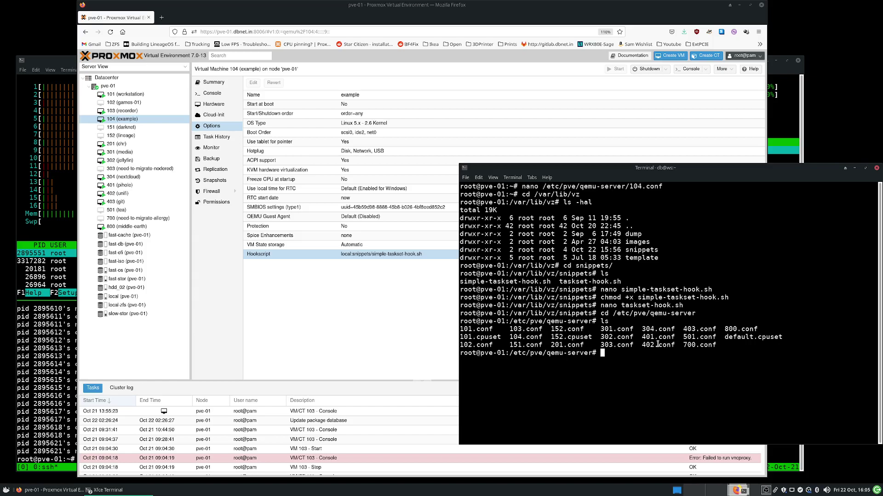
Print the contents of 152.cpuset with cat and examine the CPU range it holds.
{"action": "type", "text": "cat 152.cpuset"}
{"action": "key", "text": "Return"}
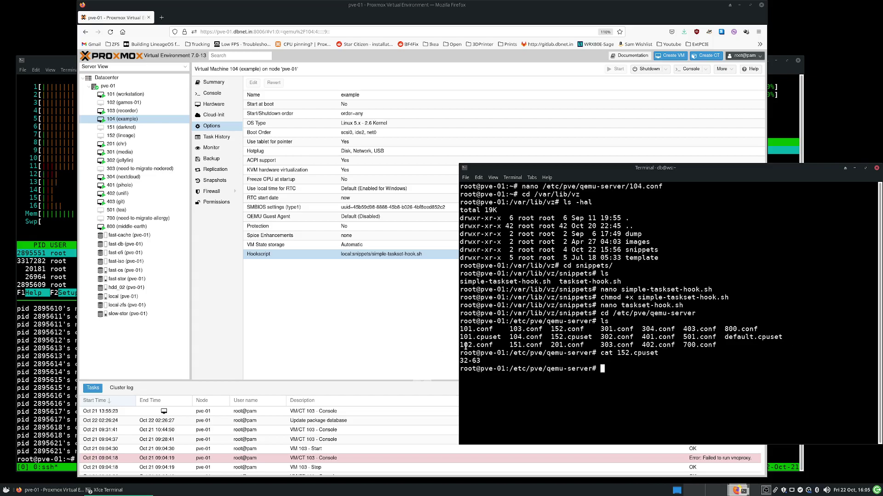
{"action": "left_click_drag", "start_coordinate": [481, 360], "coordinate": [456, 361]}
{"action": "left_click", "coordinate": [481, 362]}
Check VM 104's Hookscript option in Proxmox and return to the terminal to review the default.cpuset and 152.cpuset file names.
{"action": "left_click", "coordinate": [335, 258]}
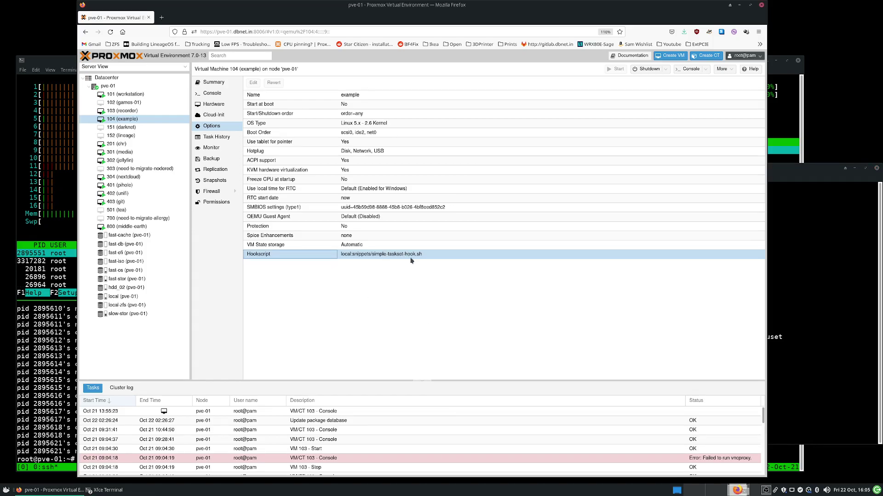
{"action": "left_click", "coordinate": [805, 275]}
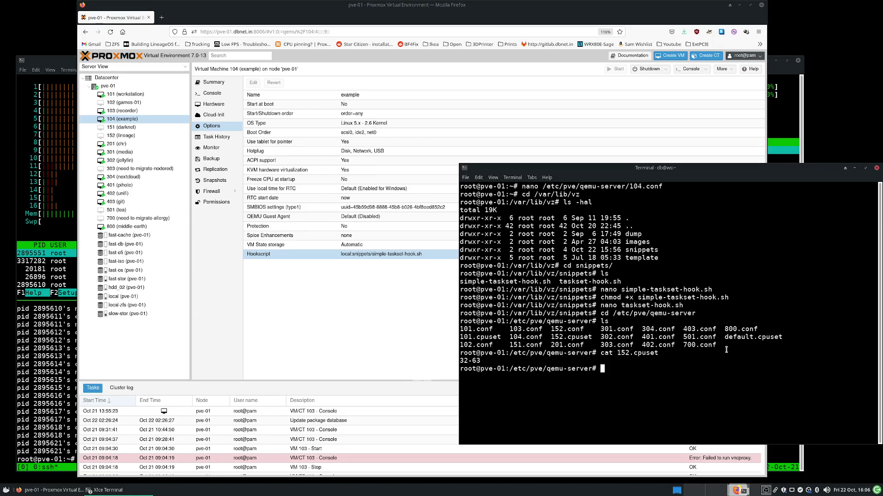
{"action": "left_click_drag", "start_coordinate": [725, 338], "coordinate": [782, 338]}
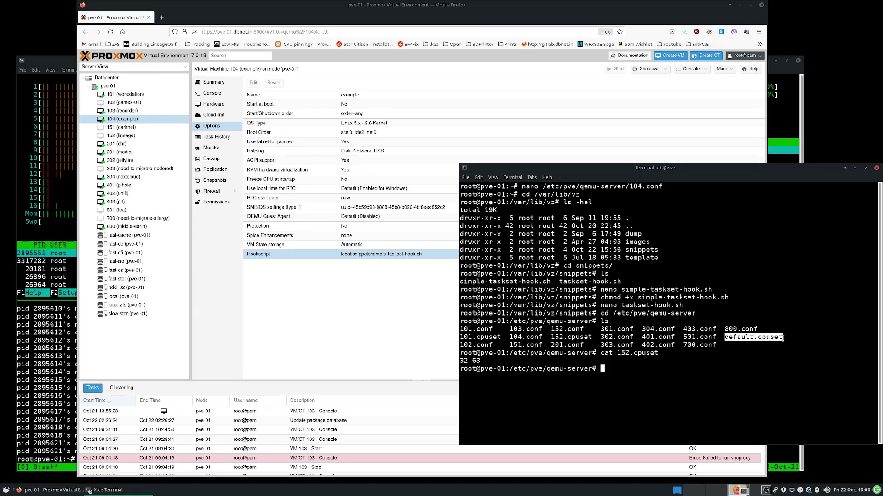
{"action": "left_click_drag", "start_coordinate": [616, 353], "coordinate": [658, 354]}
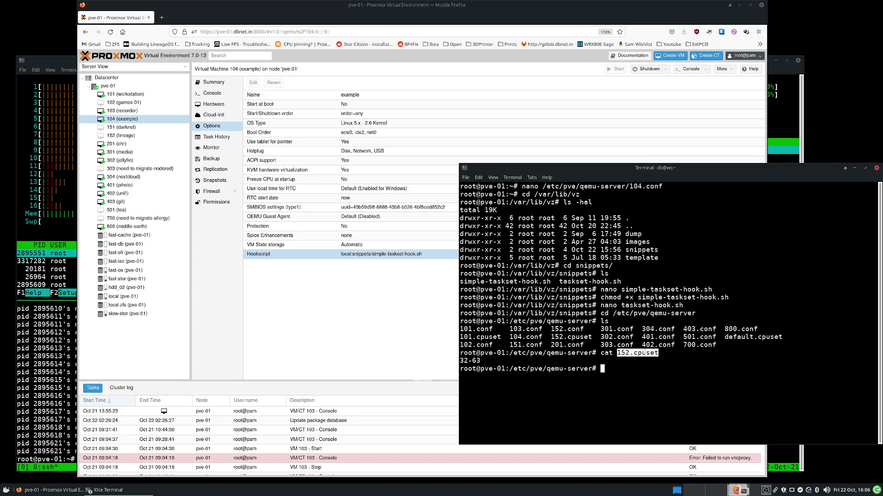